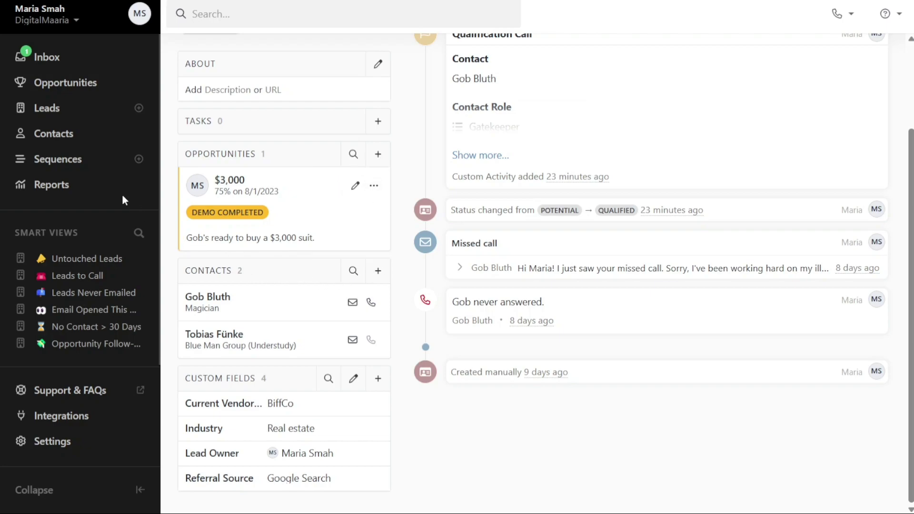
Step: Go to the Inbox from the example lead's record
{"action": "left_click", "coordinate": [65, 68]}
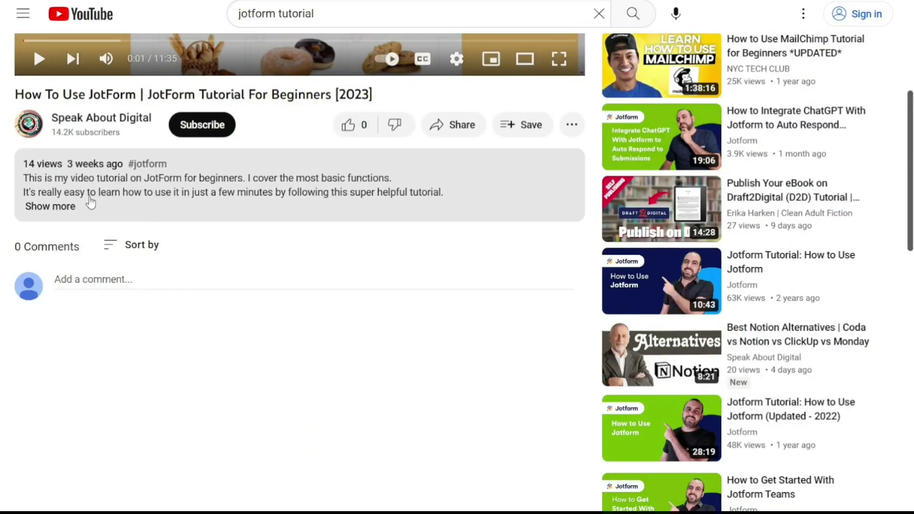
Step: Expand the JotForm tutorial video's full description
{"action": "left_click", "coordinate": [61, 208]}
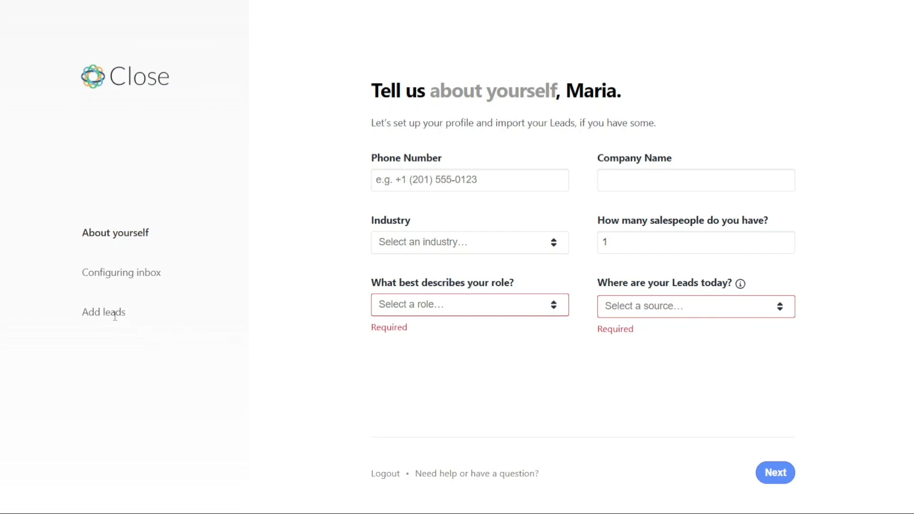
Step: Open the 'Where are your Leads today?' list of lead sources in the onboarding form
{"action": "left_click", "coordinate": [708, 315]}
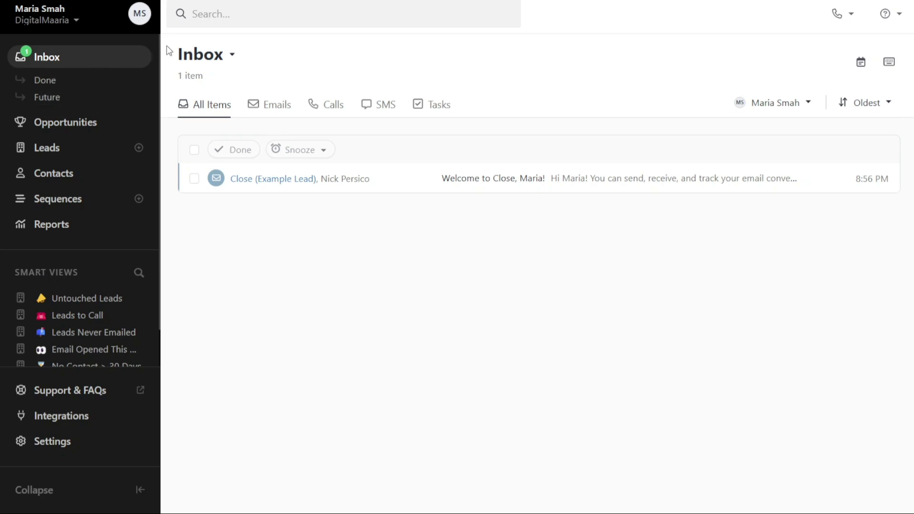
Step: Glance at the account menu, check Done items, then settle on the Future list
{"action": "left_click", "coordinate": [76, 21]}
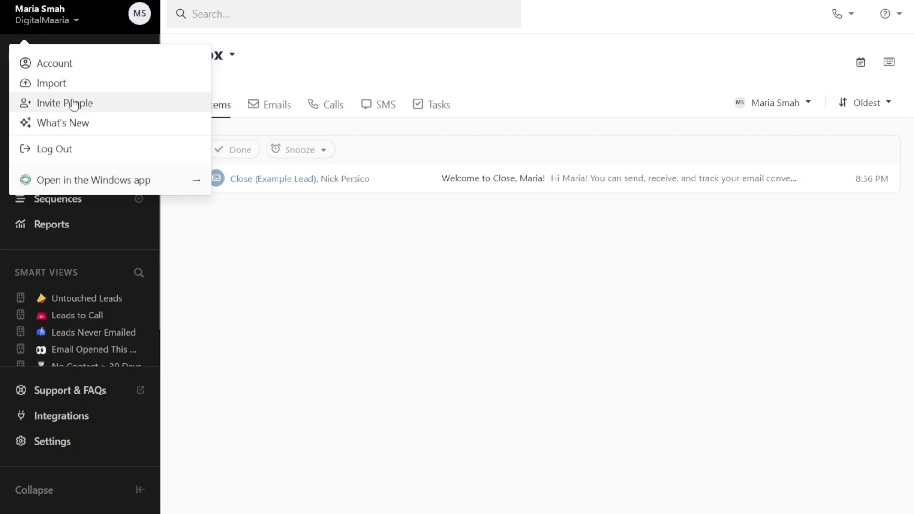
{"action": "left_click", "coordinate": [314, 62]}
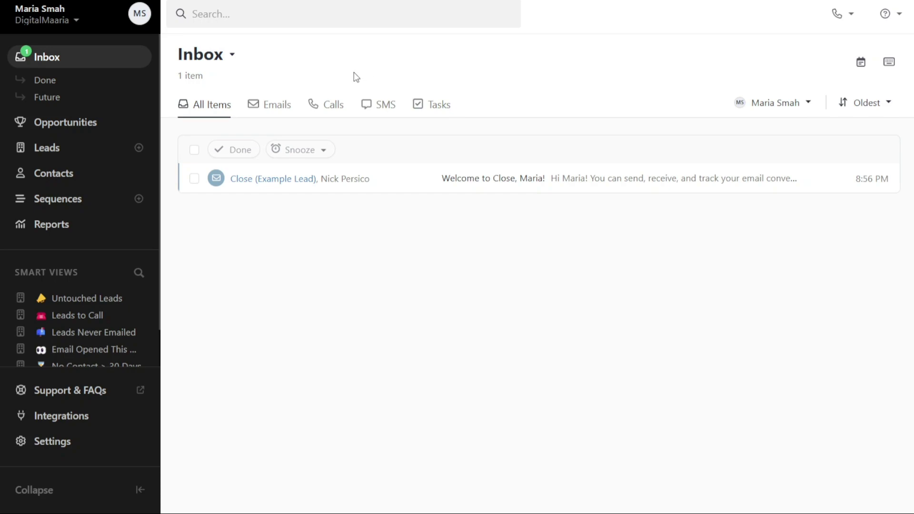
{"action": "left_click", "coordinate": [93, 98]}
{"action": "left_click", "coordinate": [84, 88]}
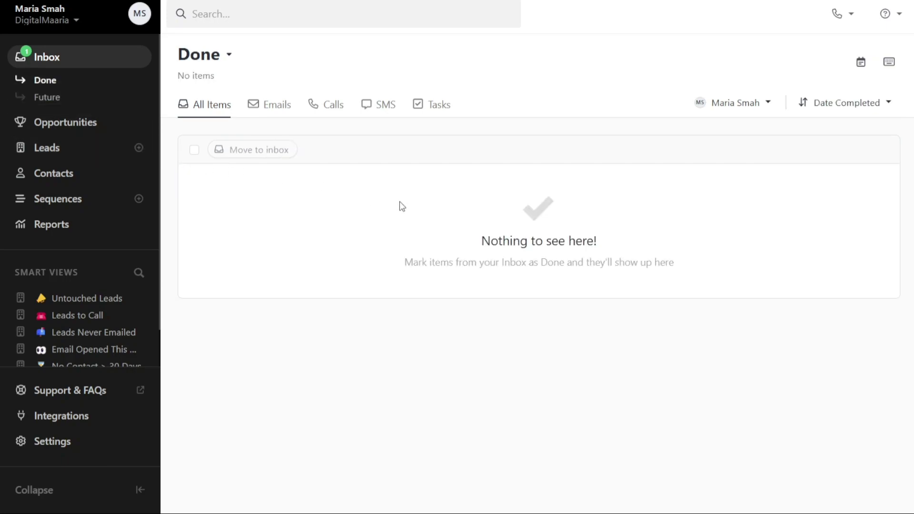
{"action": "left_click", "coordinate": [92, 98]}
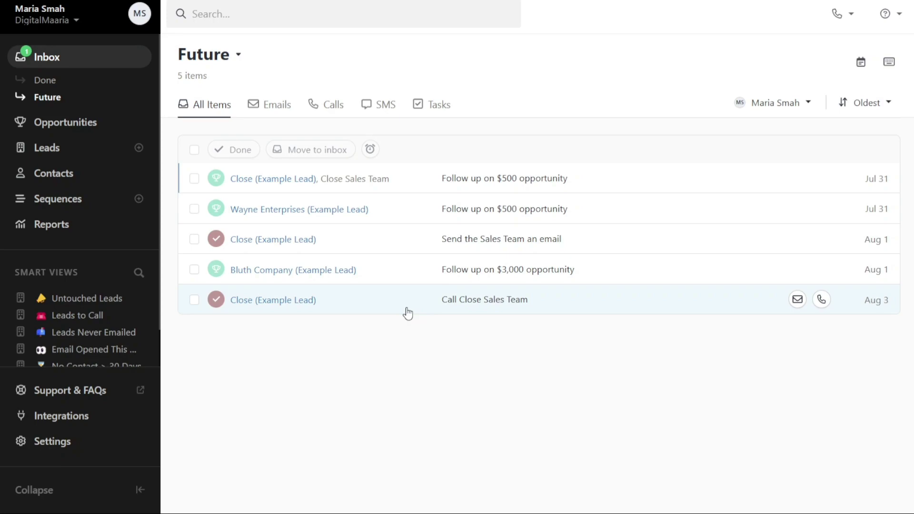
Step: Try moving the Bluth Company card in the pipeline, view opportunities as a list, then open Leads
{"action": "left_click", "coordinate": [97, 126]}
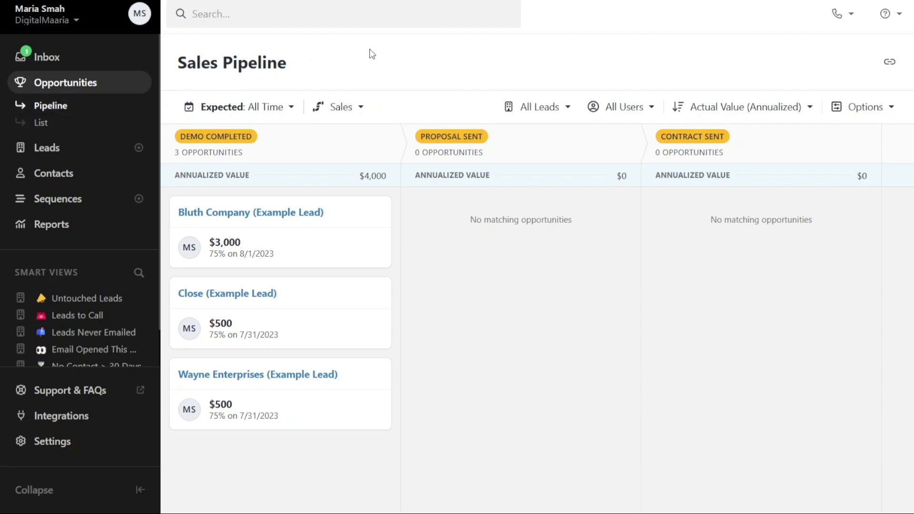
{"action": "mouse_move", "coordinate": [335, 255]}
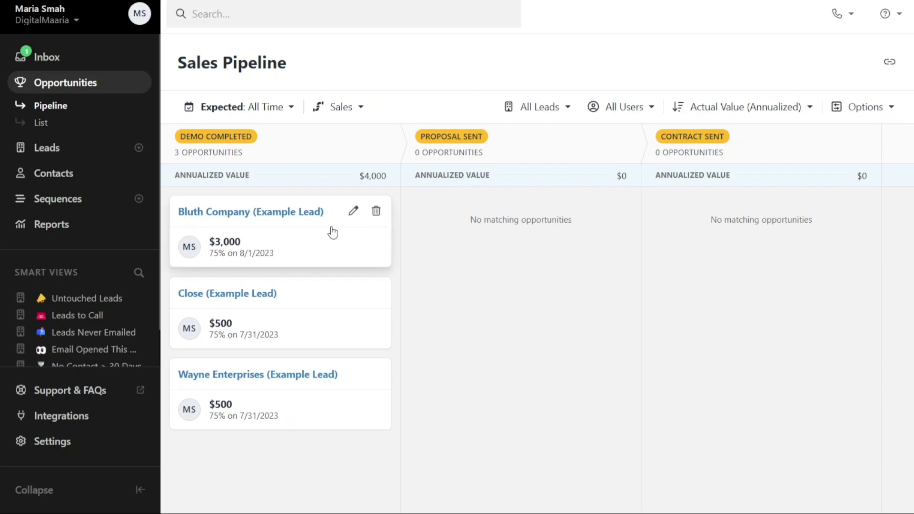
{"action": "left_click_drag", "start_coordinate": [335, 210], "coordinate": [366, 210]}
{"action": "left_click", "coordinate": [86, 129]}
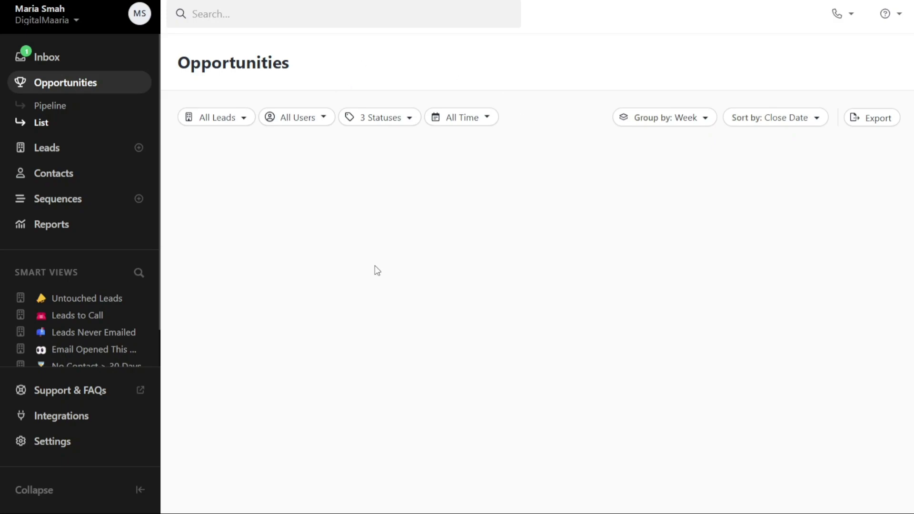
{"action": "left_click", "coordinate": [85, 154]}
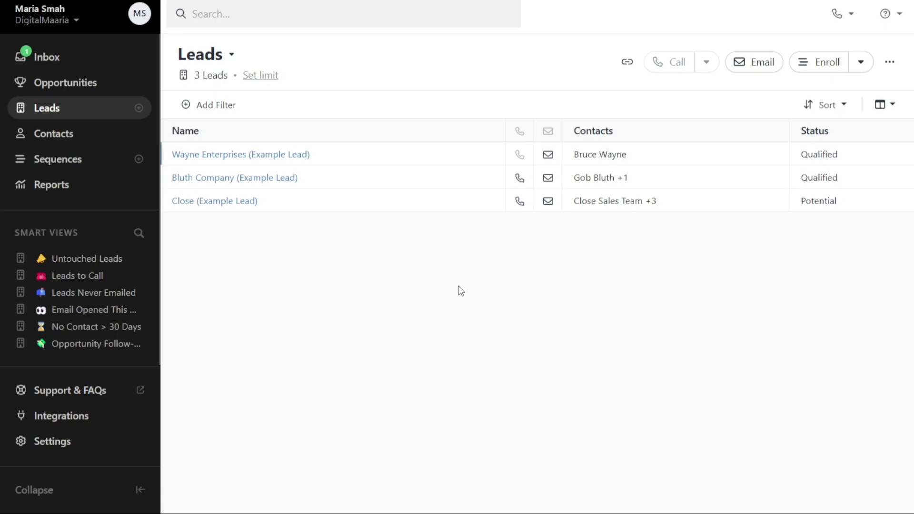
Step: Browse the seven example contacts, then open the empty Sequences page
{"action": "left_click", "coordinate": [97, 138]}
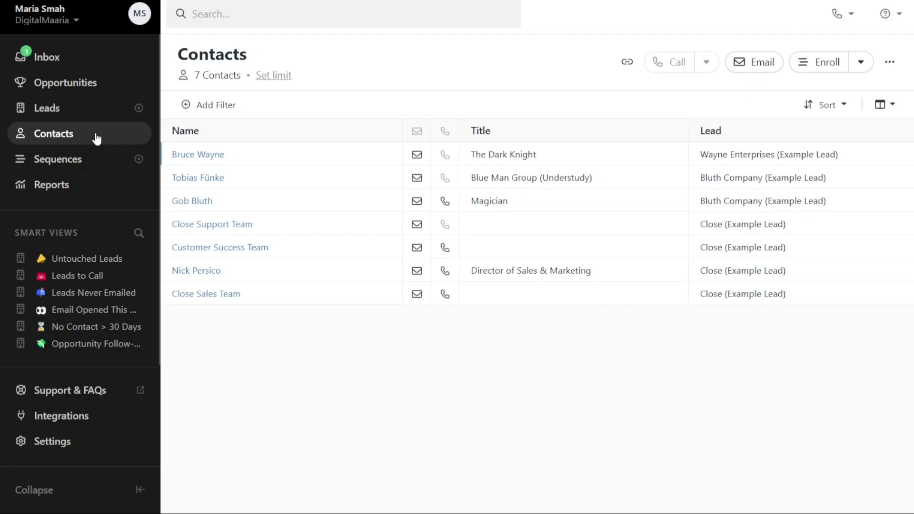
{"action": "left_click", "coordinate": [73, 164]}
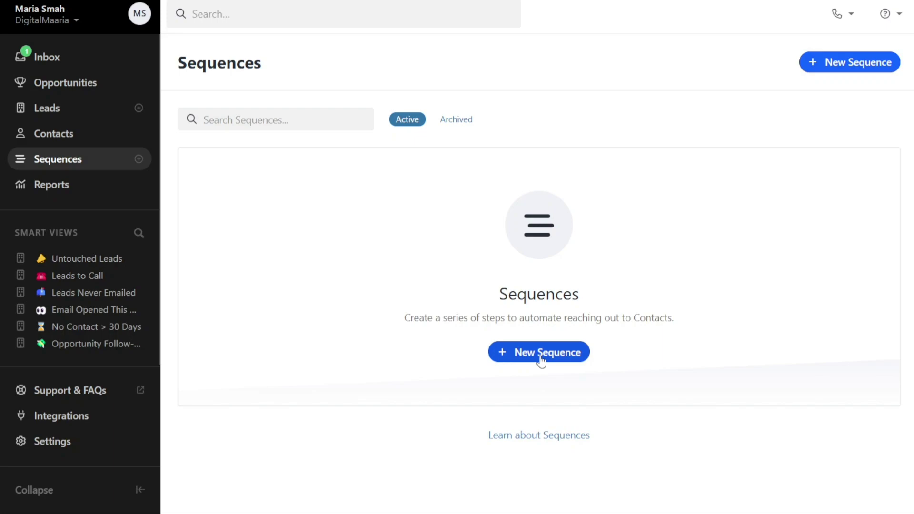
Step: Open the Activity Overview report, dismiss the saved-reports tip, and check date range and comparison options
{"action": "left_click", "coordinate": [110, 194]}
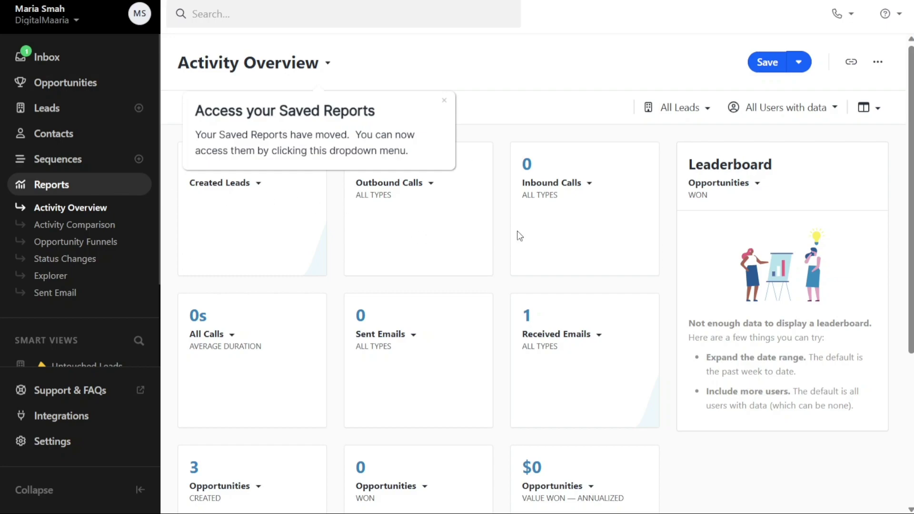
{"action": "left_click", "coordinate": [445, 101]}
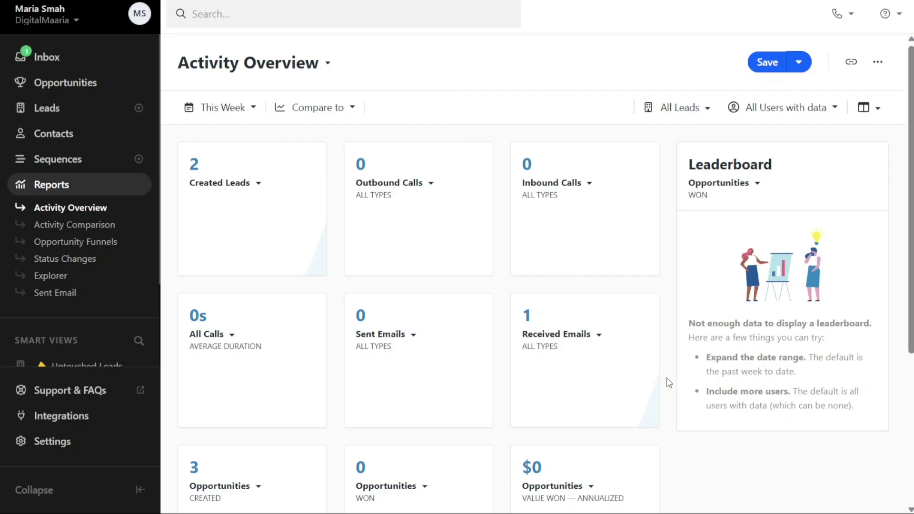
{"action": "scroll", "coordinate": [666, 378], "scroll_direction": "down", "scroll_amount": 4}
{"action": "scroll", "coordinate": [667, 383], "scroll_direction": "up", "scroll_amount": 4}
{"action": "left_click", "coordinate": [238, 116]}
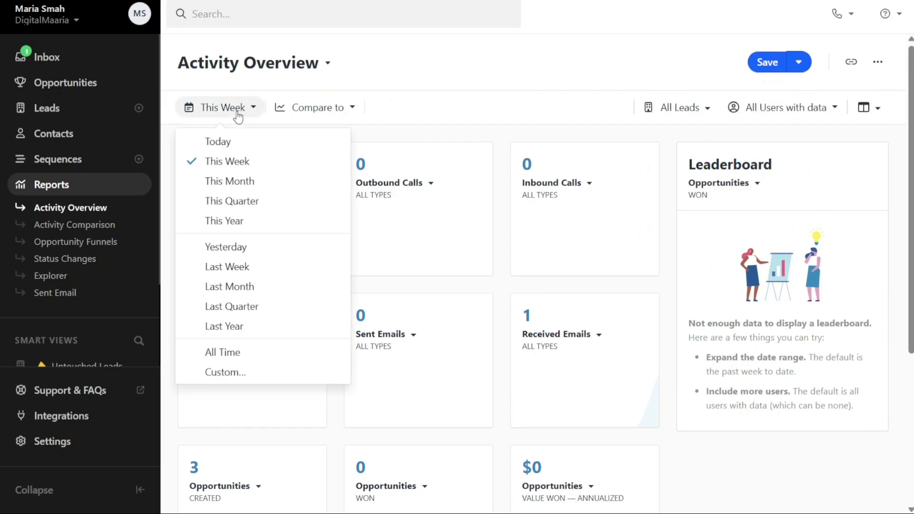
{"action": "left_click", "coordinate": [327, 117]}
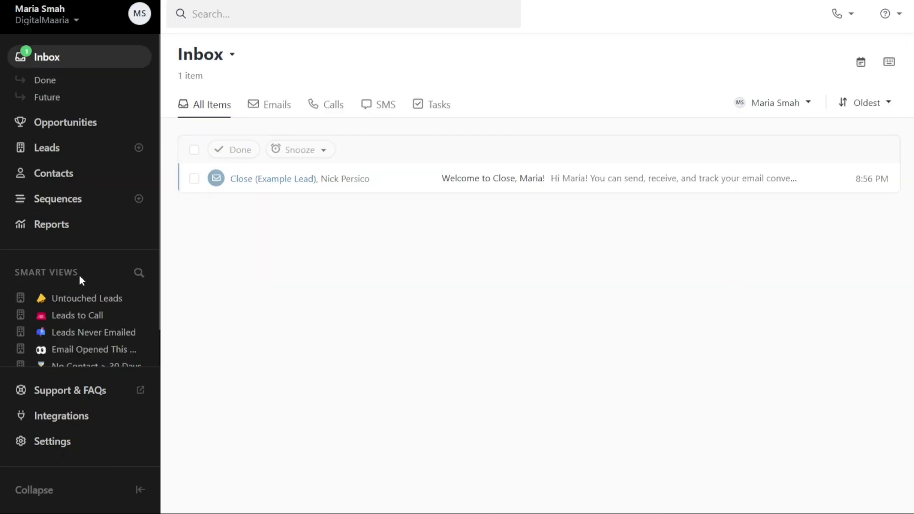
Step: View the Untouched Leads and Leads Never Emailed smart views, then the Integrations catalogue
{"action": "left_click_drag", "start_coordinate": [81, 275], "coordinate": [8, 270]}
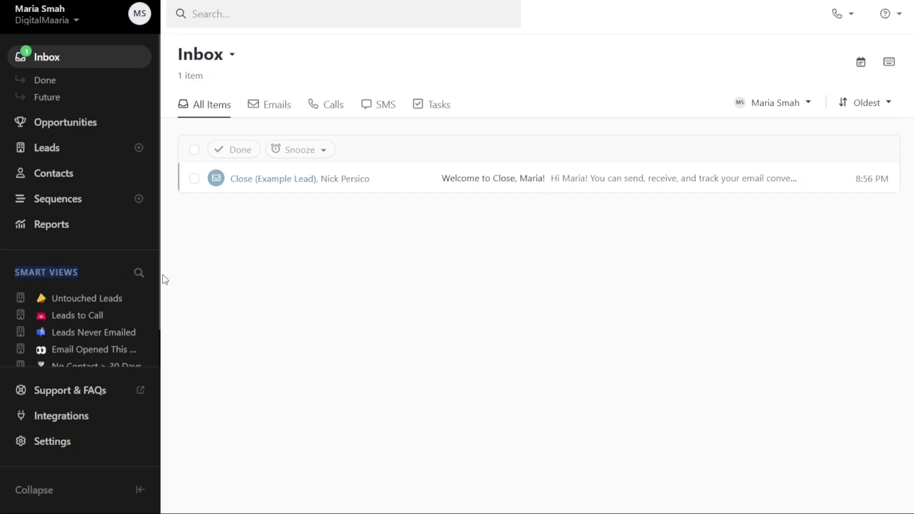
{"action": "left_click", "coordinate": [273, 308]}
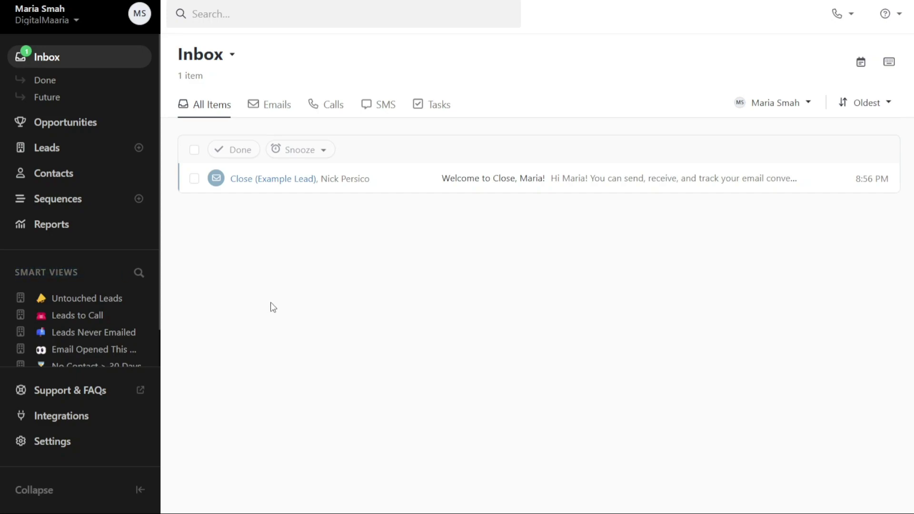
{"action": "left_click", "coordinate": [95, 300]}
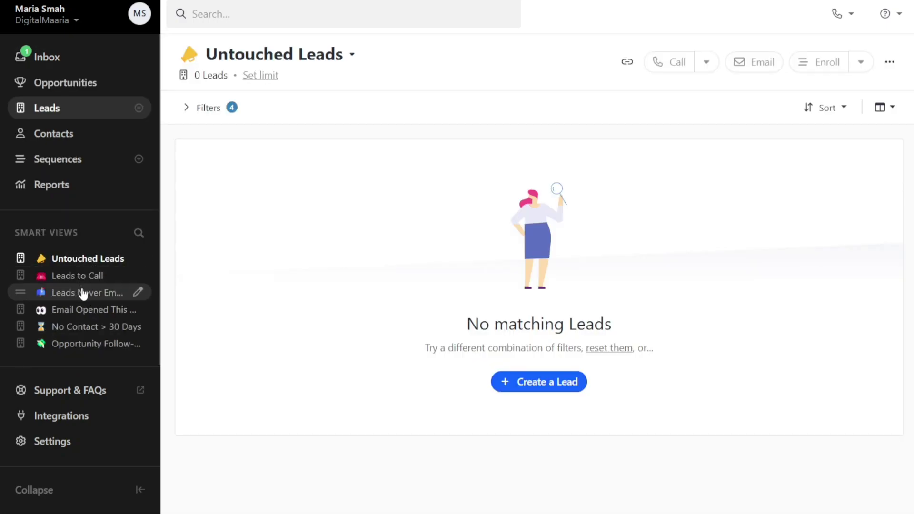
{"action": "left_click", "coordinate": [84, 293]}
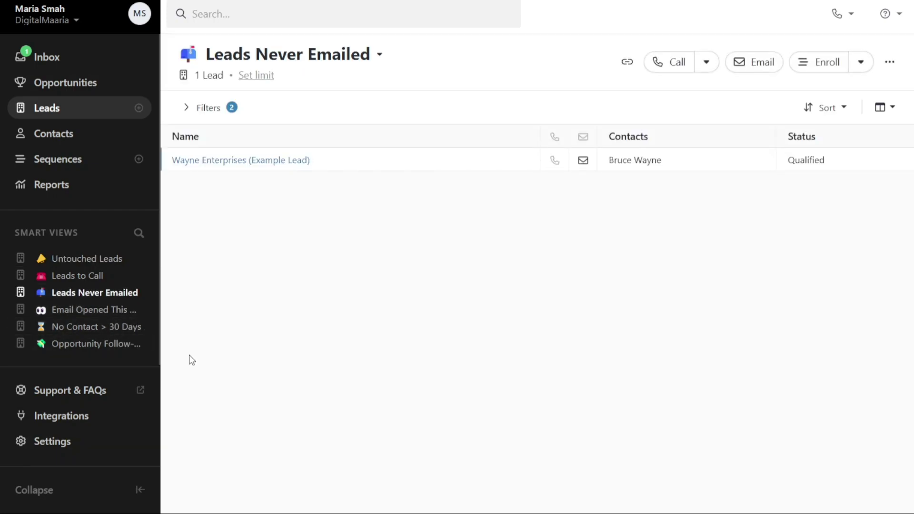
{"action": "left_click", "coordinate": [78, 421]}
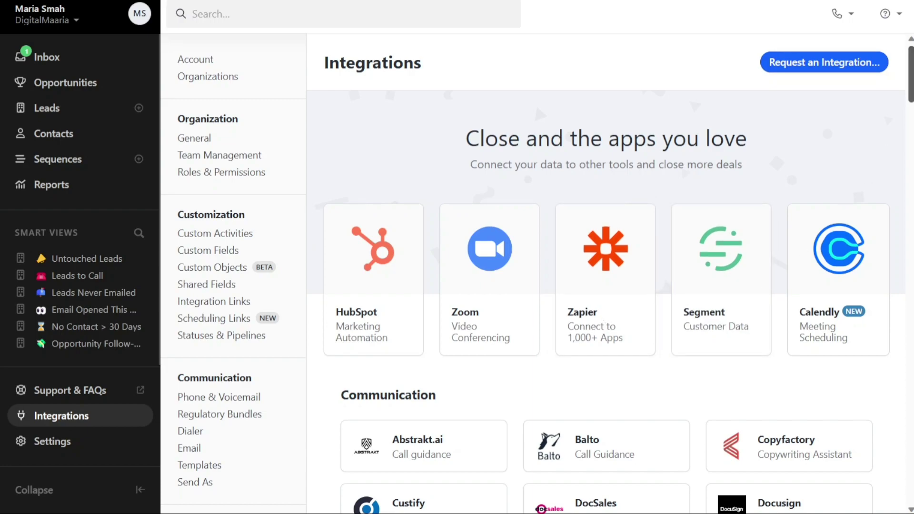
Step: Scroll through the available integrations, then view the Account settings page
{"action": "left_click_drag", "start_coordinate": [911, 95], "coordinate": [895, 147]}
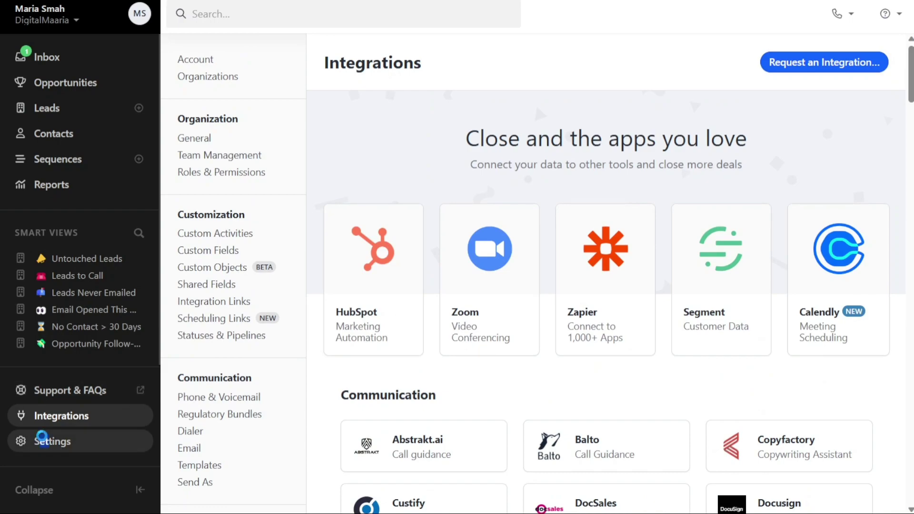
{"action": "left_click", "coordinate": [42, 442]}
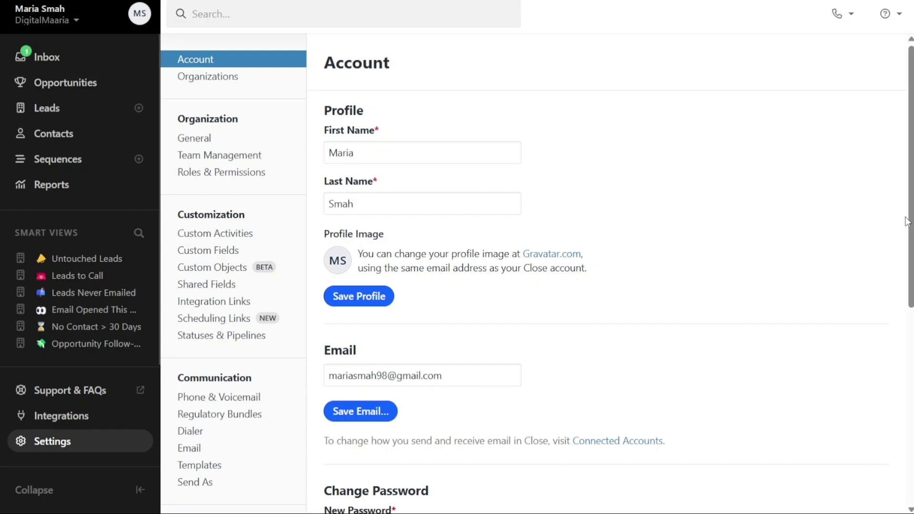
{"action": "left_click_drag", "start_coordinate": [910, 212], "coordinate": [883, 205]}
Step: From the Leads list, create lead 'DigitalMaria' with its contact's name filled in
{"action": "left_click", "coordinate": [90, 57]}
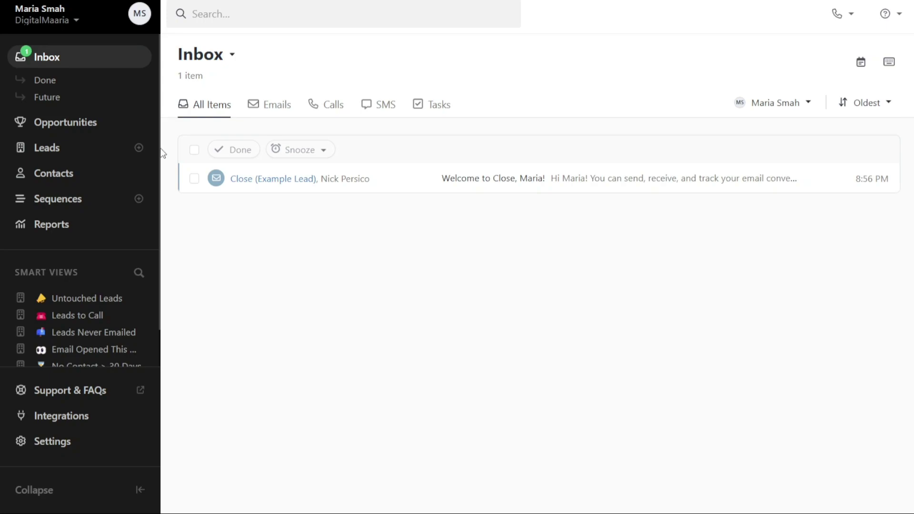
{"action": "left_click", "coordinate": [64, 151]}
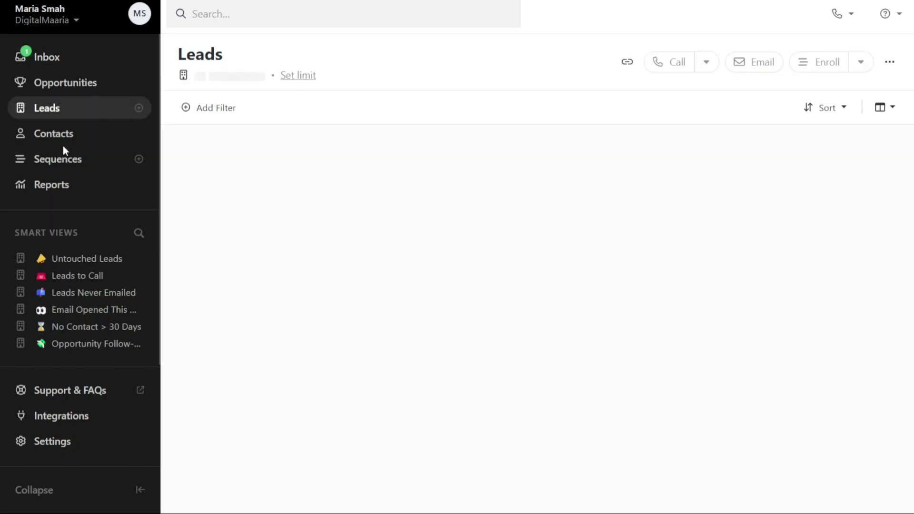
{"action": "left_click", "coordinate": [139, 110]}
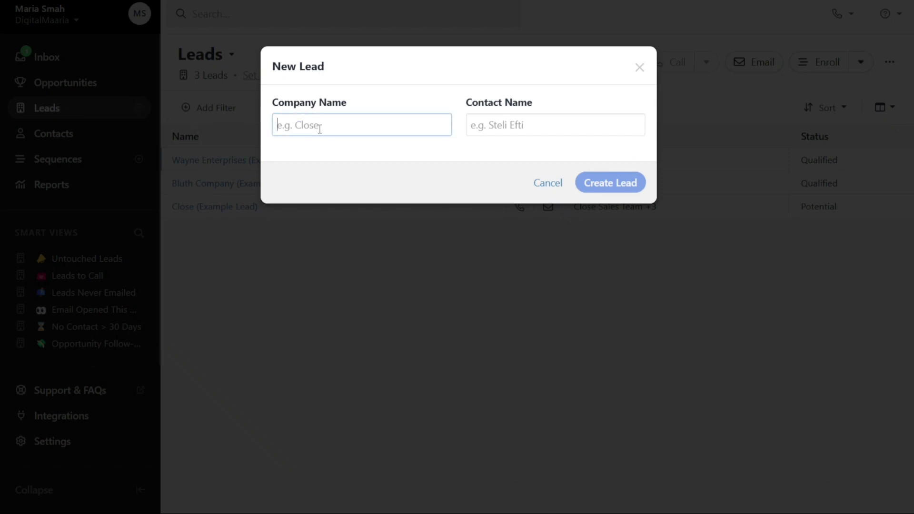
{"action": "type", "text": "Di"}
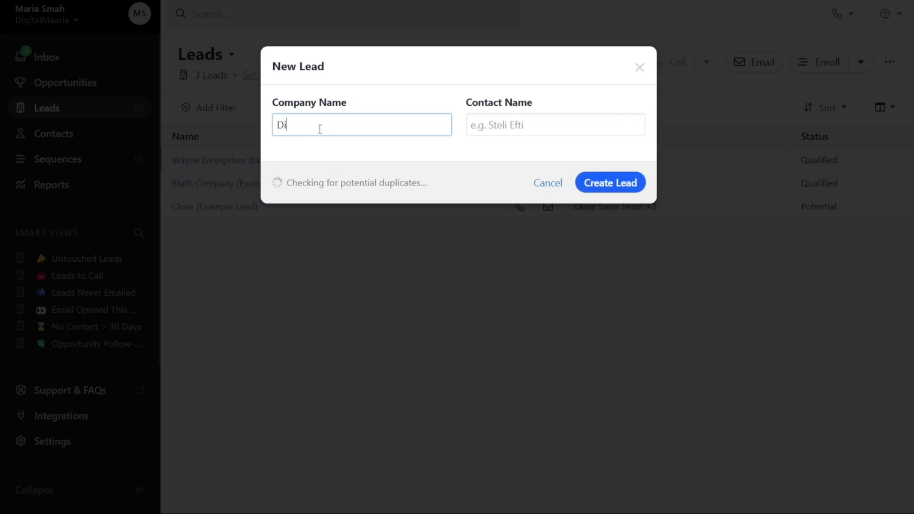
{"action": "type", "text": "gitalMaria"}
{"action": "key", "text": "Tab"}
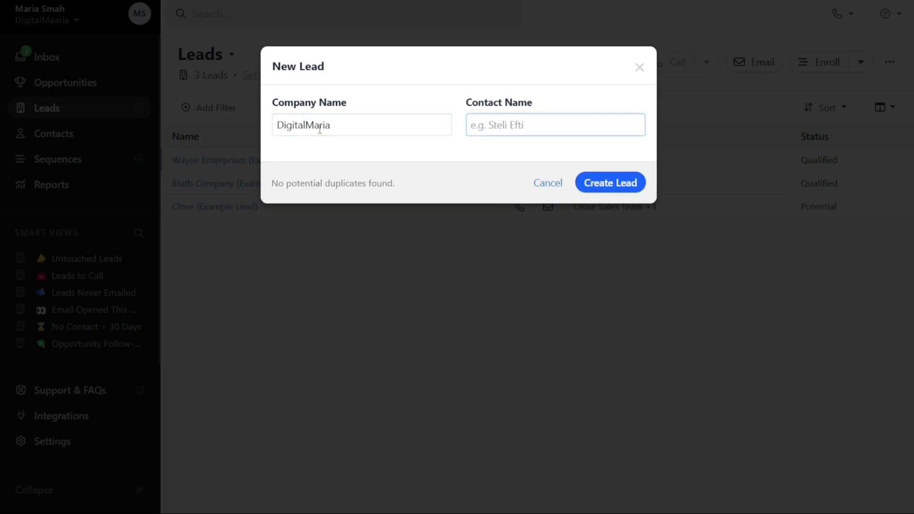
{"action": "type", "text": "Maria"}
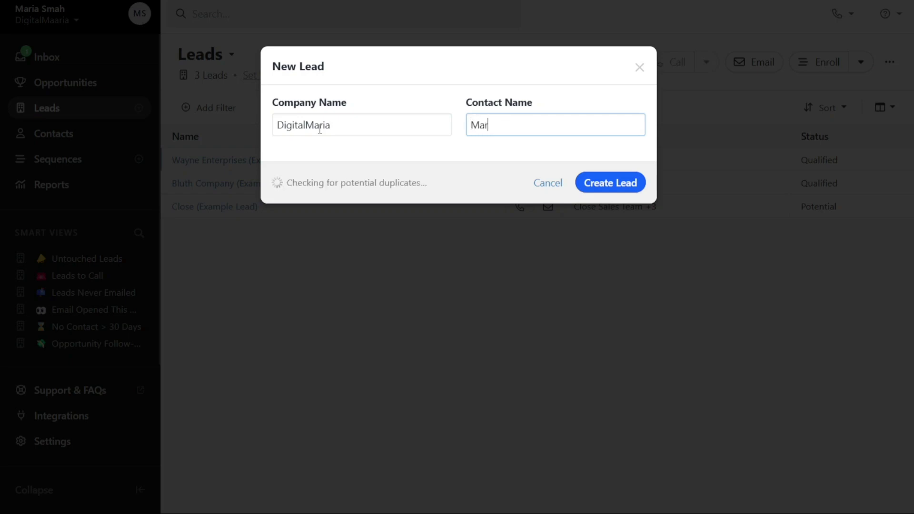
{"action": "left_click", "coordinate": [612, 186]}
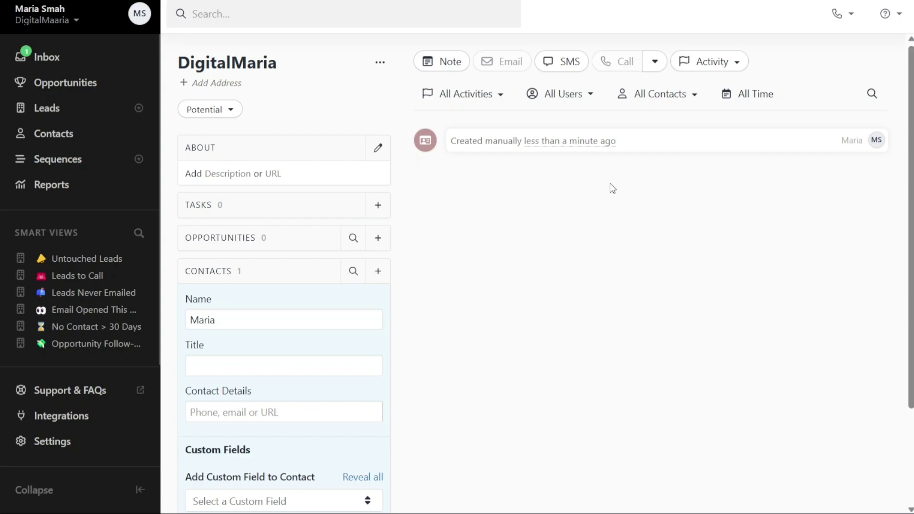
Step: Dismiss the Add Address form unused and switch DigitalMaria's status from Potential to Customer
{"action": "scroll", "coordinate": [613, 188], "scroll_direction": "down", "scroll_amount": 1}
{"action": "scroll", "coordinate": [613, 188], "scroll_direction": "up", "scroll_amount": 1}
{"action": "left_click", "coordinate": [210, 83]}
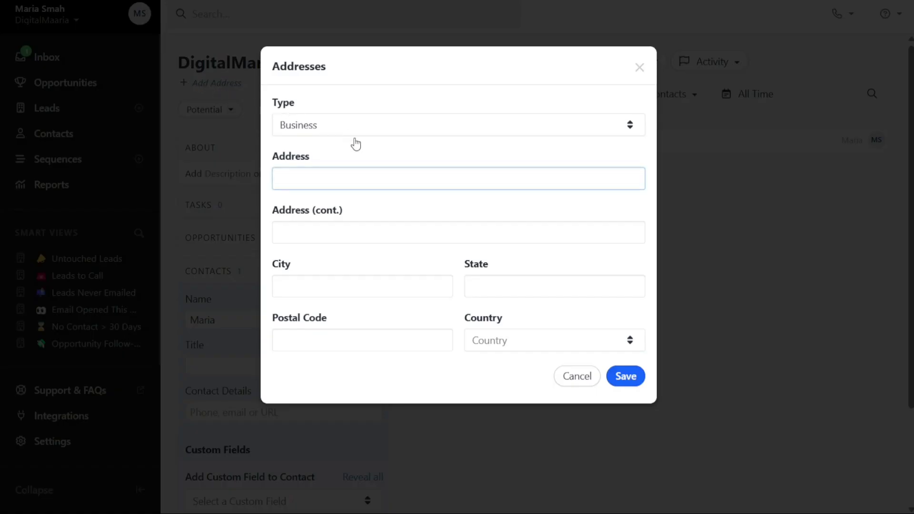
{"action": "left_click", "coordinate": [640, 67]}
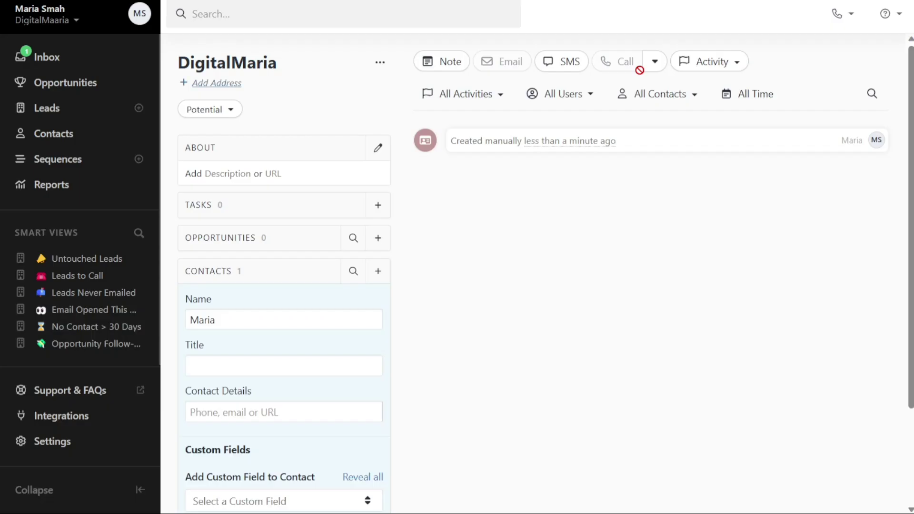
{"action": "left_click", "coordinate": [232, 118]}
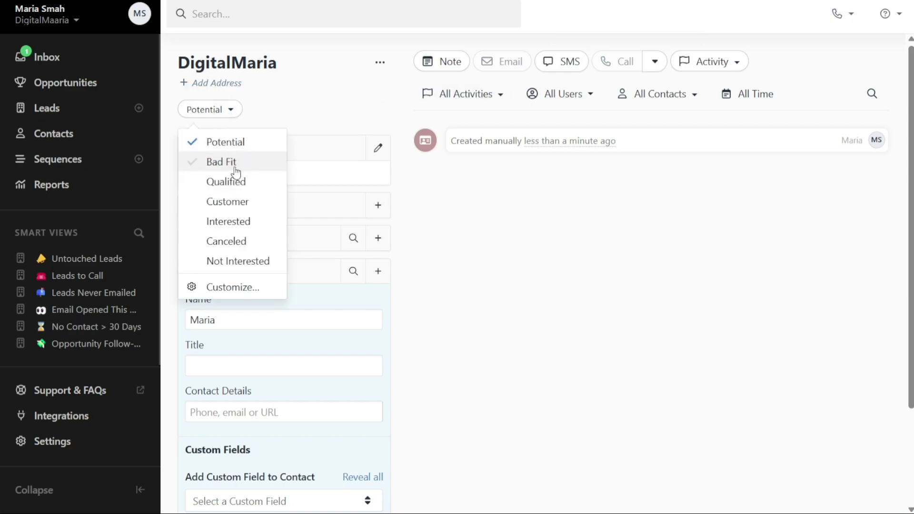
{"action": "left_click", "coordinate": [230, 203]}
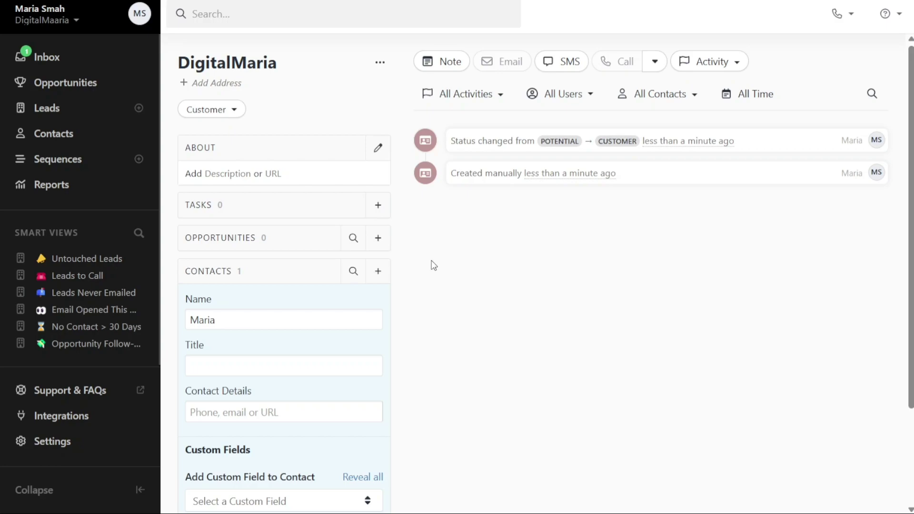
Step: Save the new contact with the job title left blank and go back to Leads
{"action": "left_click", "coordinate": [311, 367]}
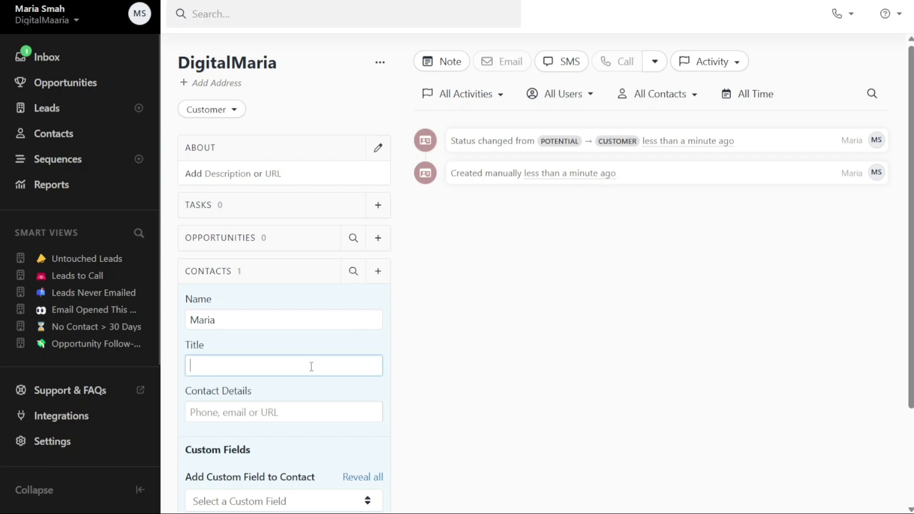
{"action": "left_click", "coordinate": [441, 402]}
{"action": "scroll", "coordinate": [441, 402], "scroll_direction": "down", "scroll_amount": 3}
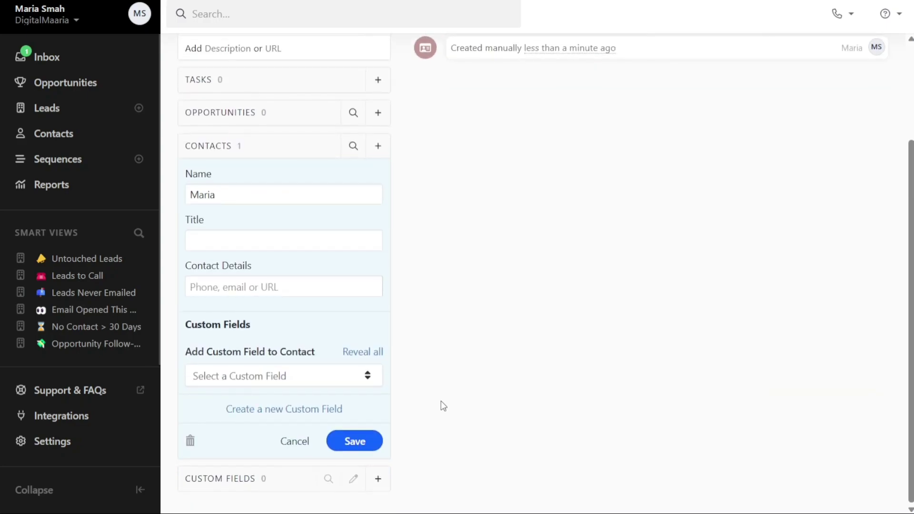
{"action": "left_click", "coordinate": [353, 439]}
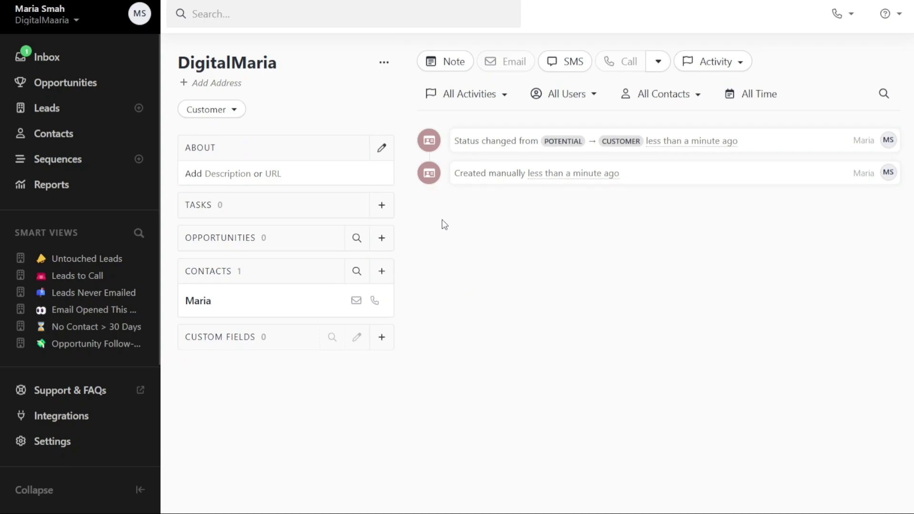
{"action": "left_click", "coordinate": [79, 106]}
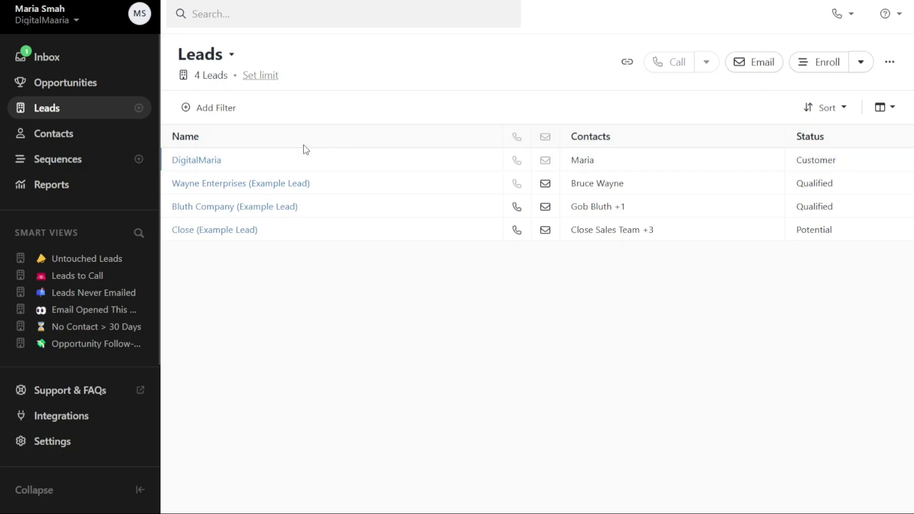
Step: Create a new sequence on the Sequences page and name it 'Demo'
{"action": "left_click", "coordinate": [82, 161]}
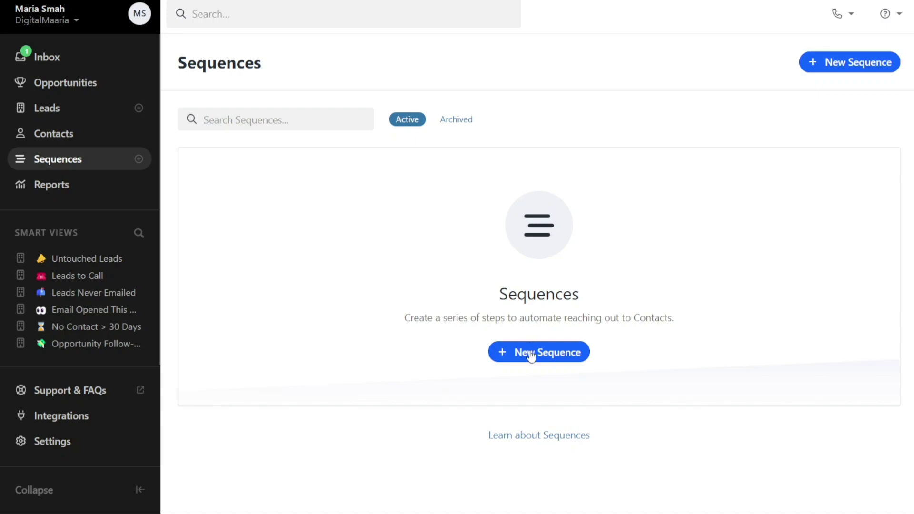
{"action": "left_click", "coordinate": [820, 72]}
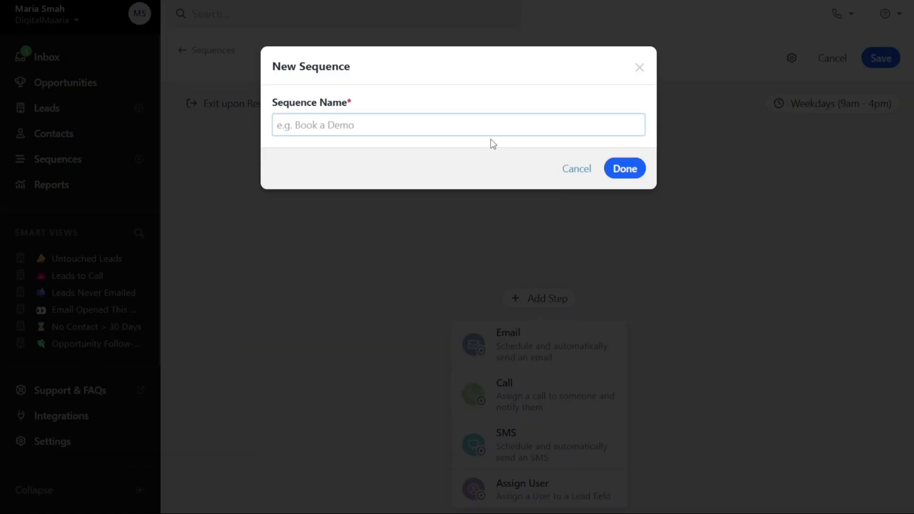
{"action": "type", "text": "Demo"}
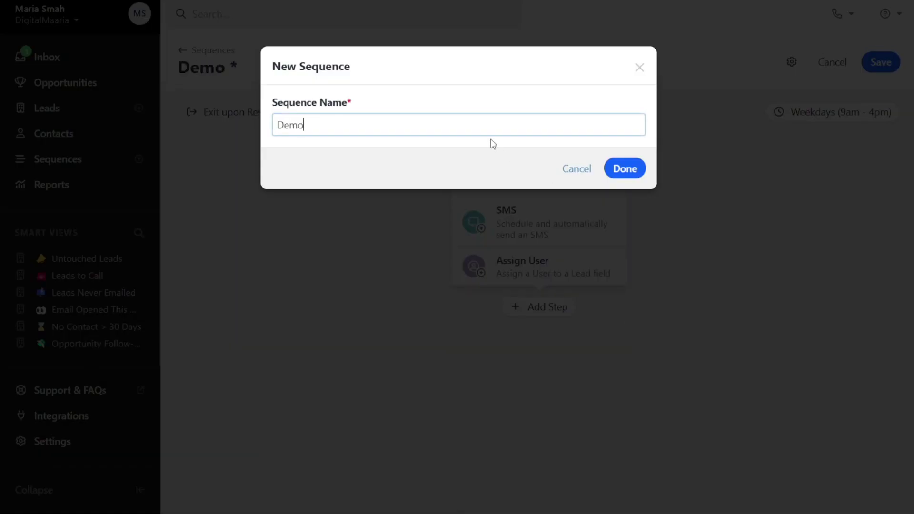
{"action": "left_click", "coordinate": [628, 168]}
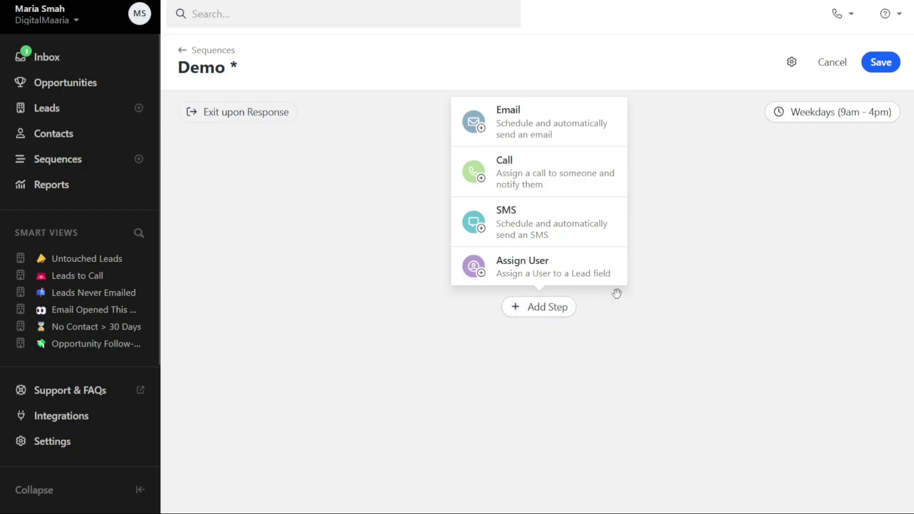
Step: Add an Email step to Demo that uses the shared 'Email 1 - Intro' template
{"action": "left_click", "coordinate": [515, 131]}
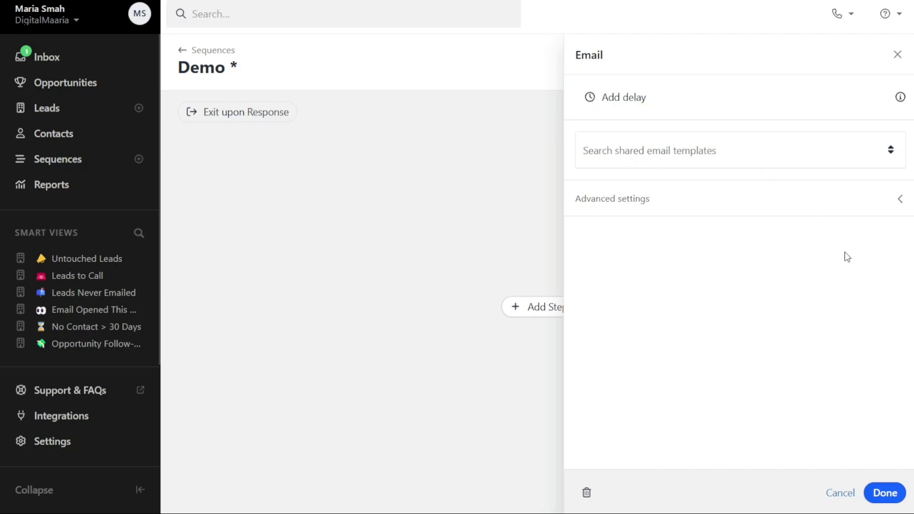
{"action": "left_click", "coordinate": [881, 496]}
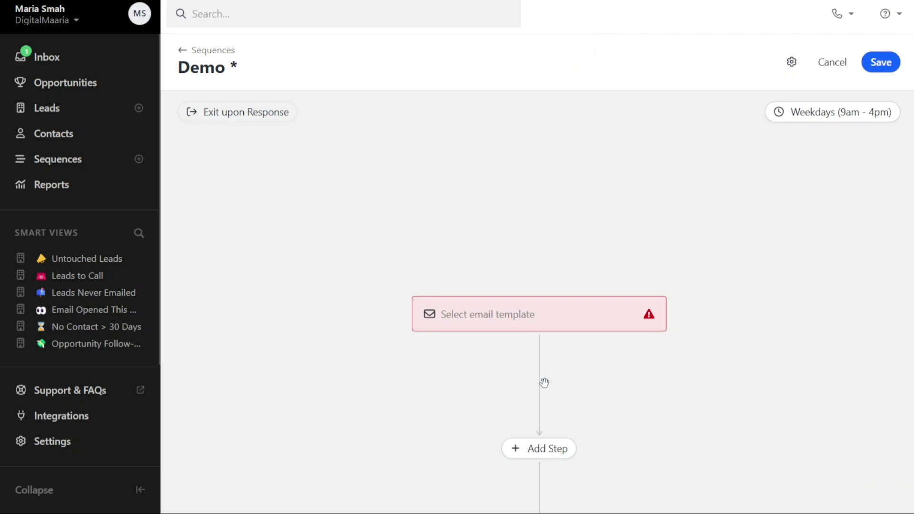
{"action": "left_click", "coordinate": [516, 315]}
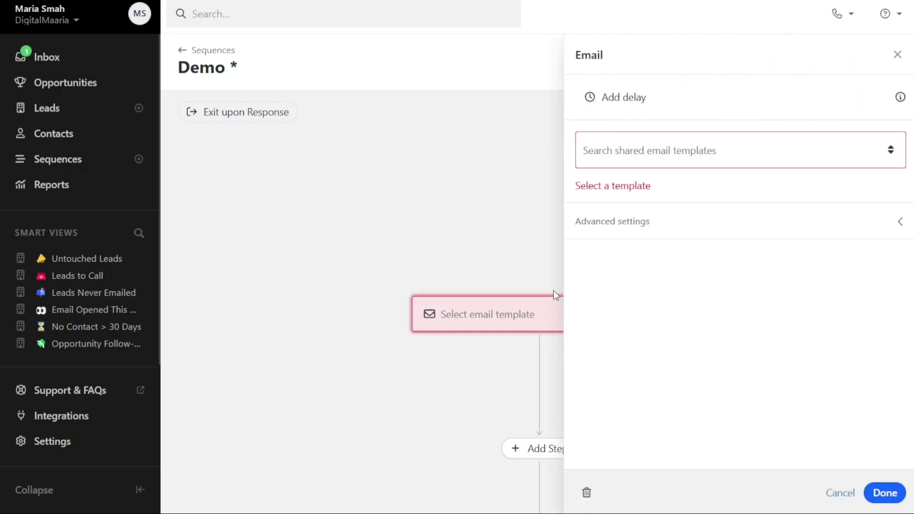
{"action": "left_click", "coordinate": [683, 157]}
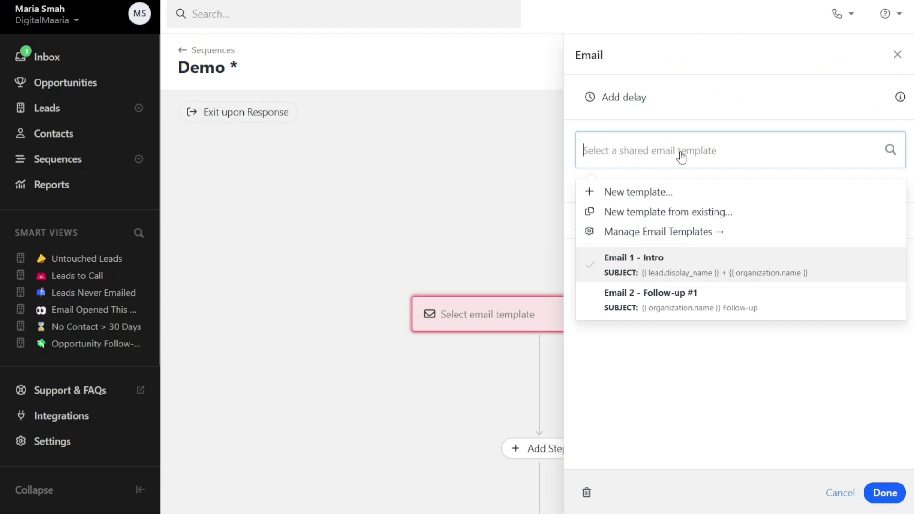
{"action": "left_click", "coordinate": [655, 265]}
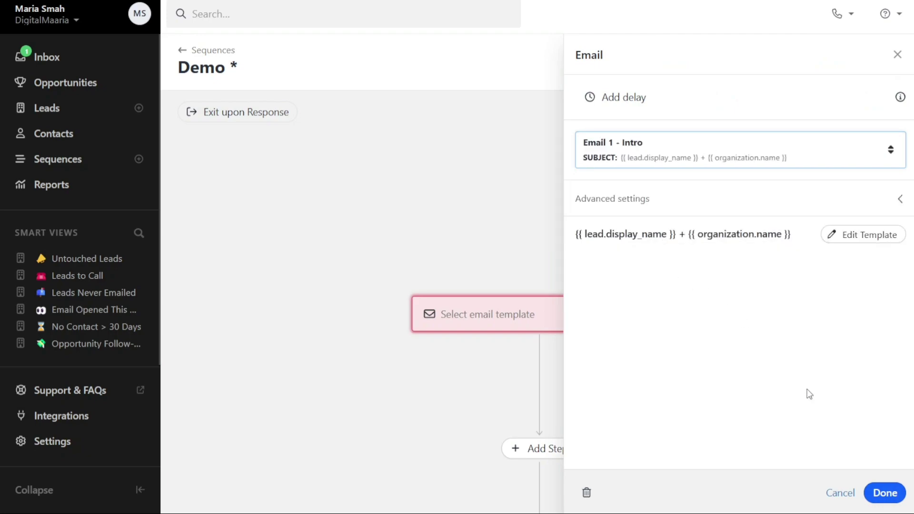
{"action": "left_click", "coordinate": [883, 493]}
{"action": "left_click", "coordinate": [560, 459]}
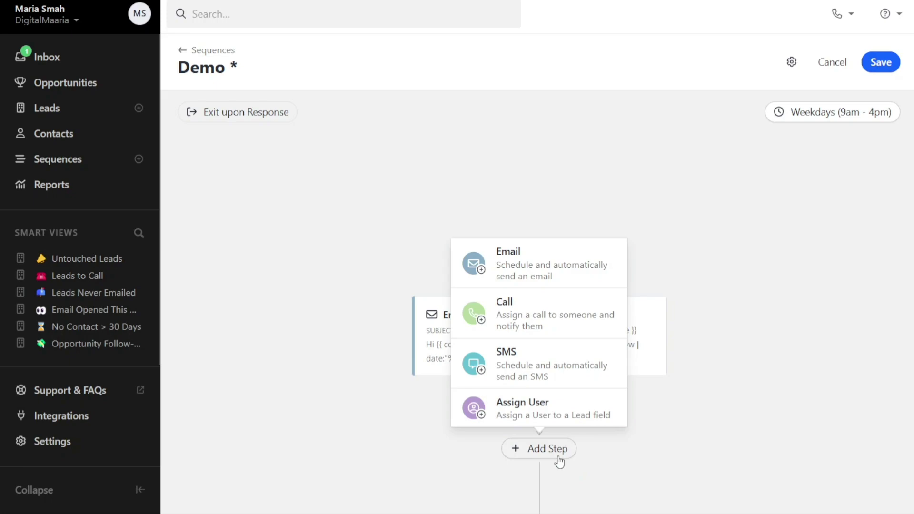
Step: Add an optional Call step with Allow set to 3 days, then review the sequence layout
{"action": "left_click", "coordinate": [533, 318]}
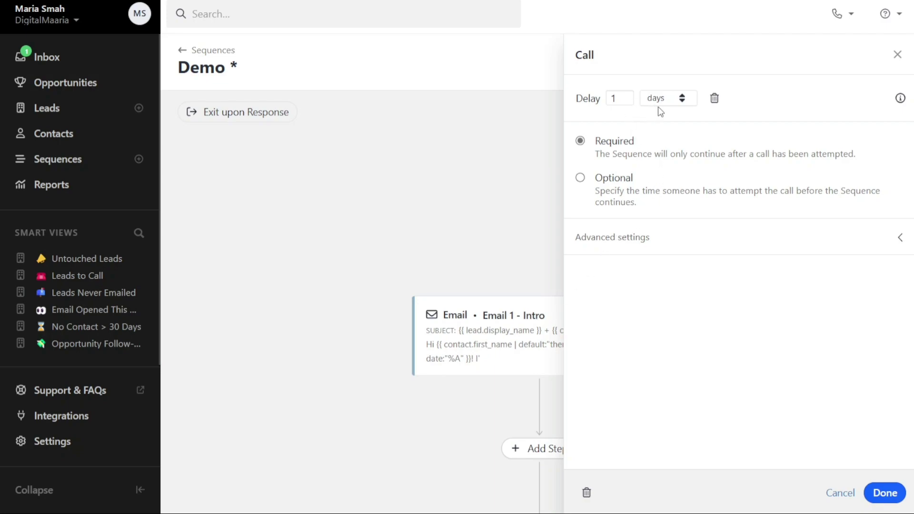
{"action": "left_click", "coordinate": [599, 190]}
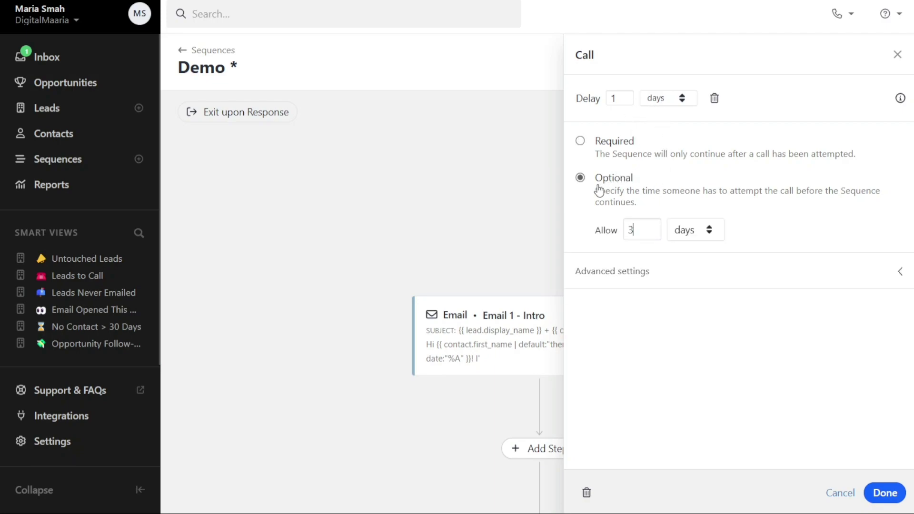
{"action": "type", "text": "3"}
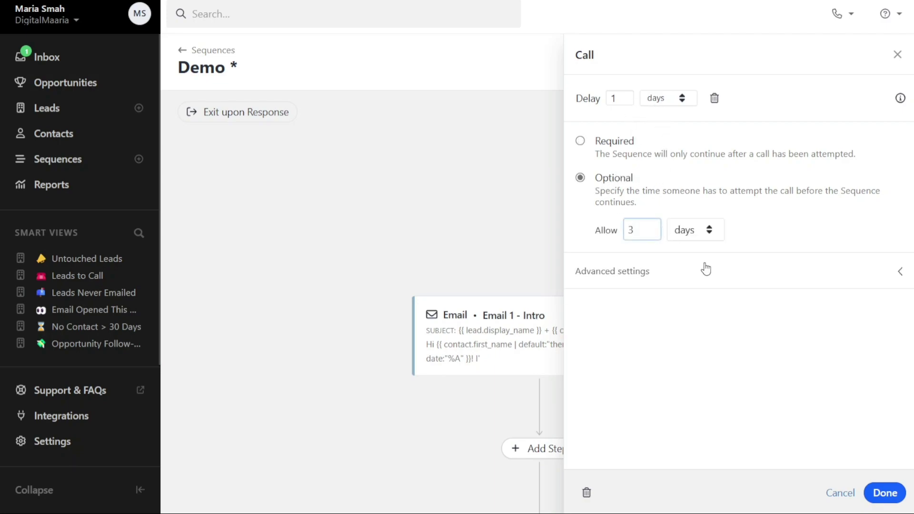
{"action": "left_click", "coordinate": [886, 496]}
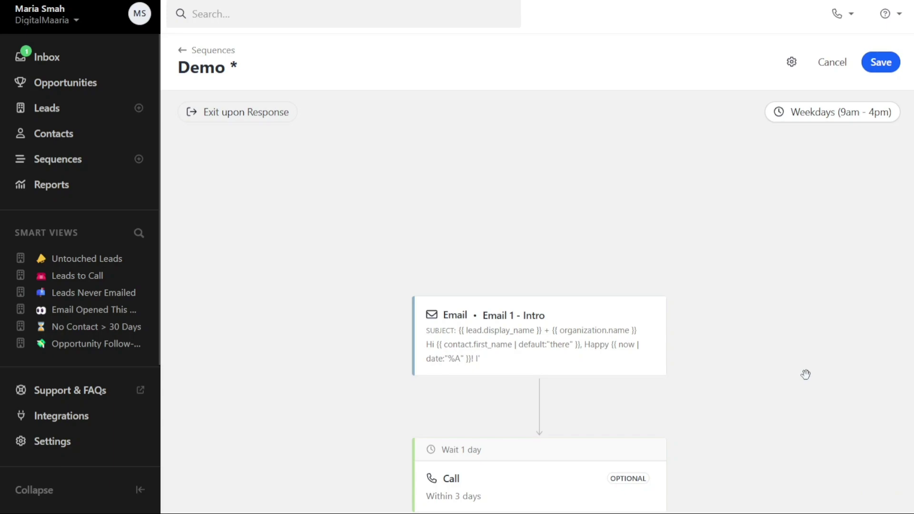
{"action": "left_click_drag", "start_coordinate": [806, 375], "coordinate": [789, 213]}
{"action": "left_click_drag", "start_coordinate": [725, 394], "coordinate": [745, 284]}
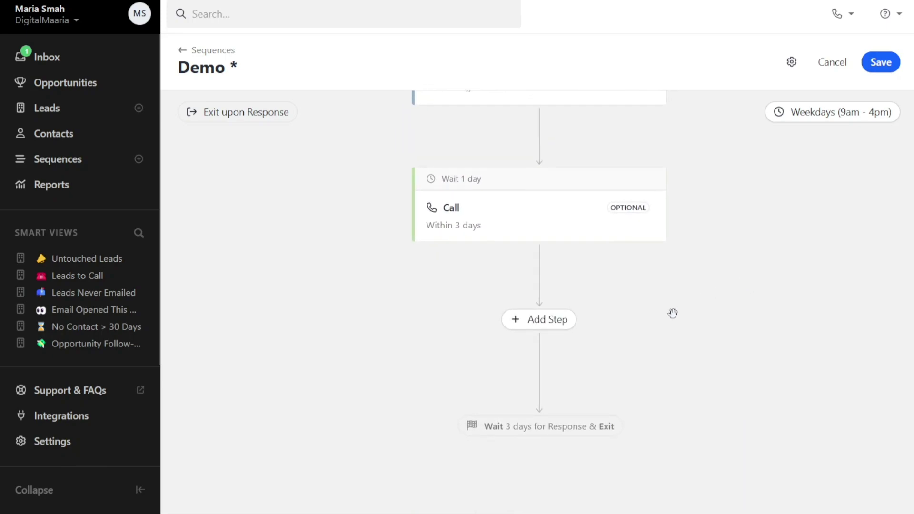
{"action": "left_click_drag", "start_coordinate": [756, 249], "coordinate": [736, 406]}
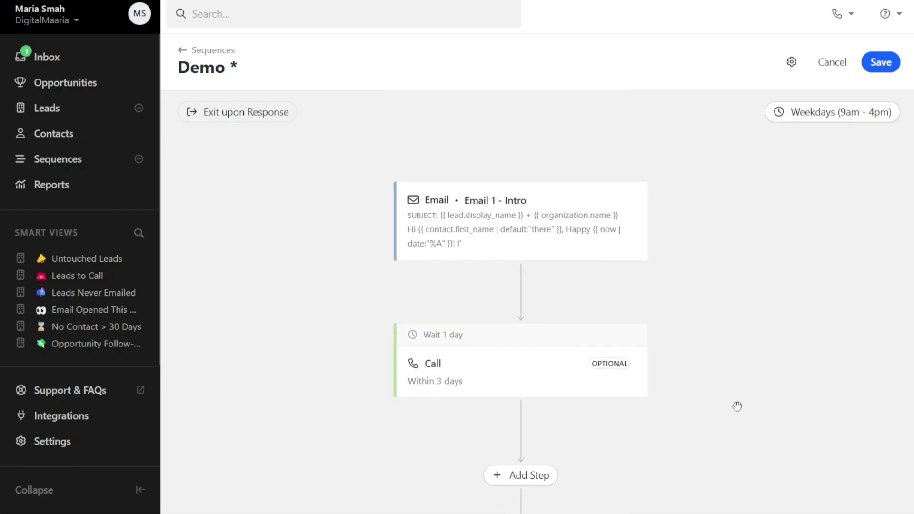
Step: Save the Demo sequence with its email and call steps
{"action": "left_click", "coordinate": [882, 64]}
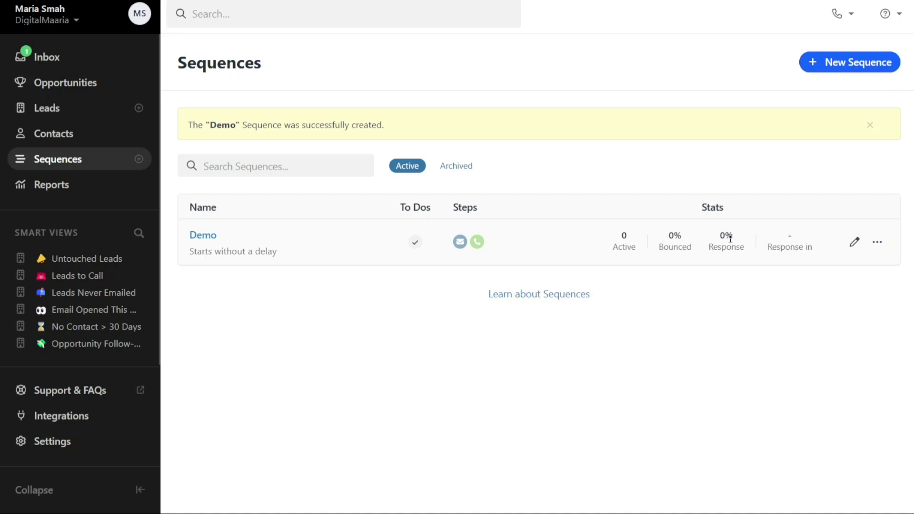
{"action": "left_click", "coordinate": [113, 61]}
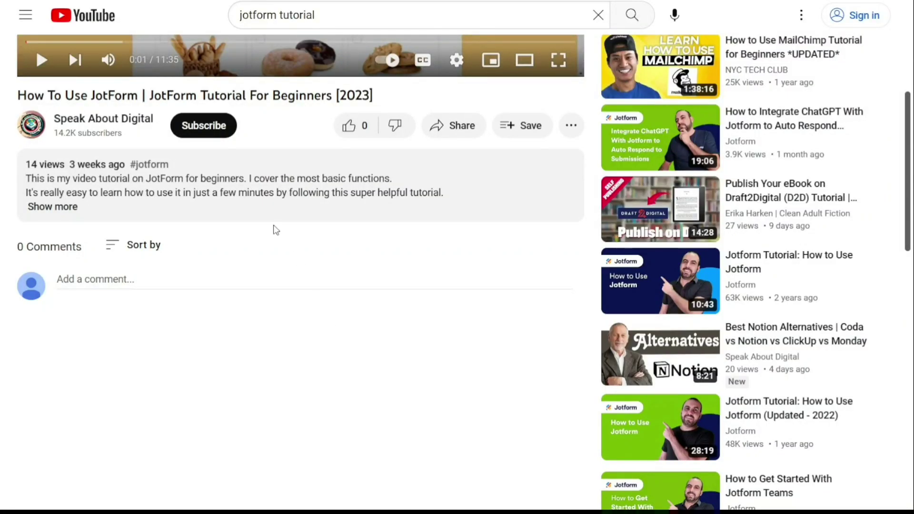
{"action": "left_click", "coordinate": [63, 208]}
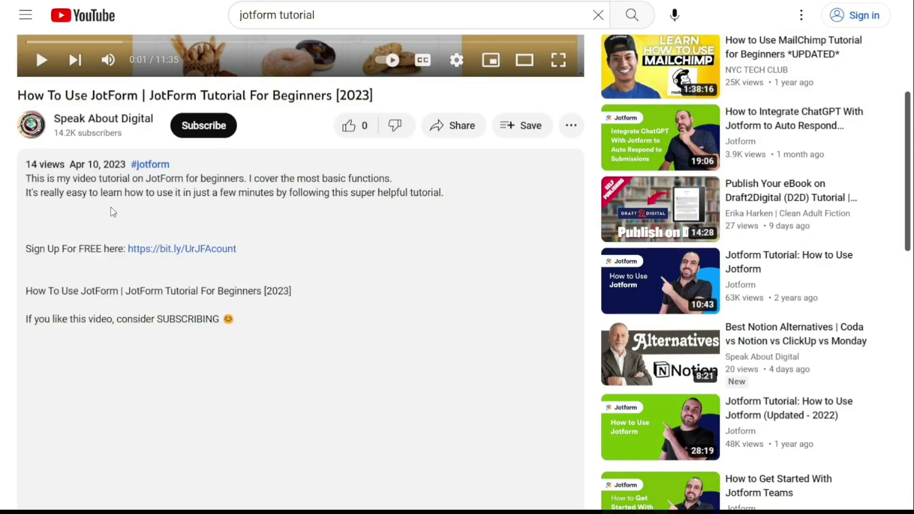